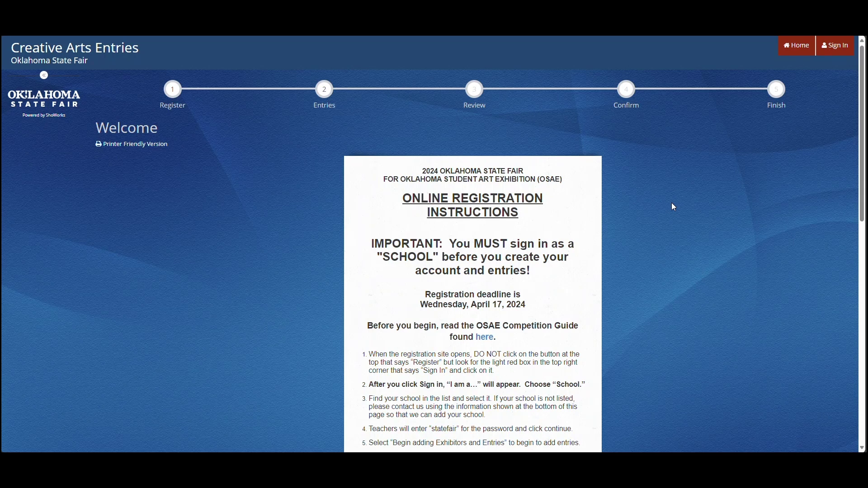
- Go to the sign-in page and choose School as the account type
scroll(672, 205, "down", 3)
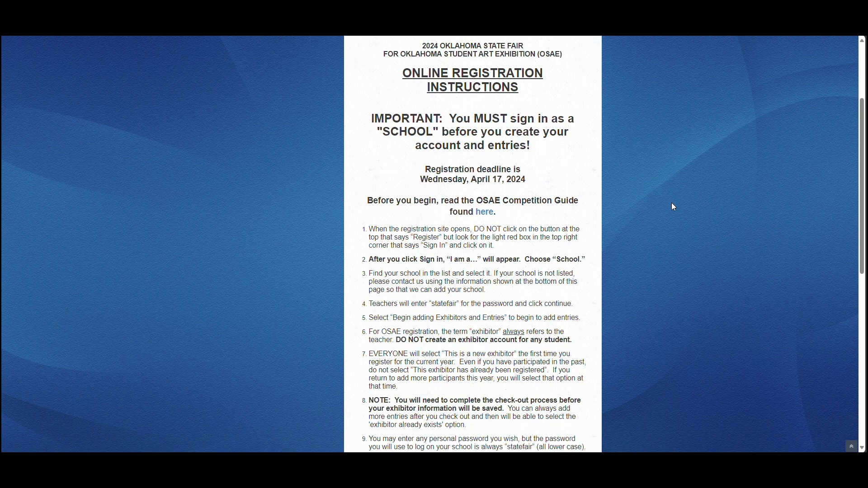
scroll(674, 207, "down", 4)
scroll(673, 207, "down", 4)
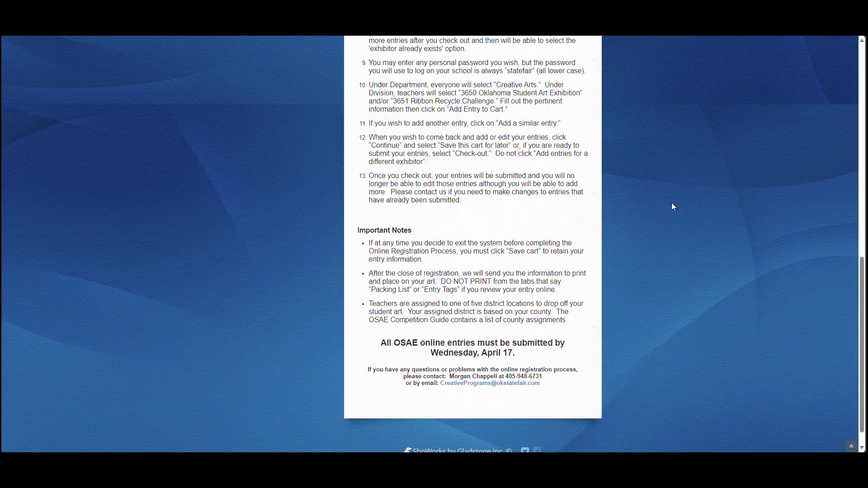
scroll(674, 207, "up", 3)
scroll(673, 208, "up", 4)
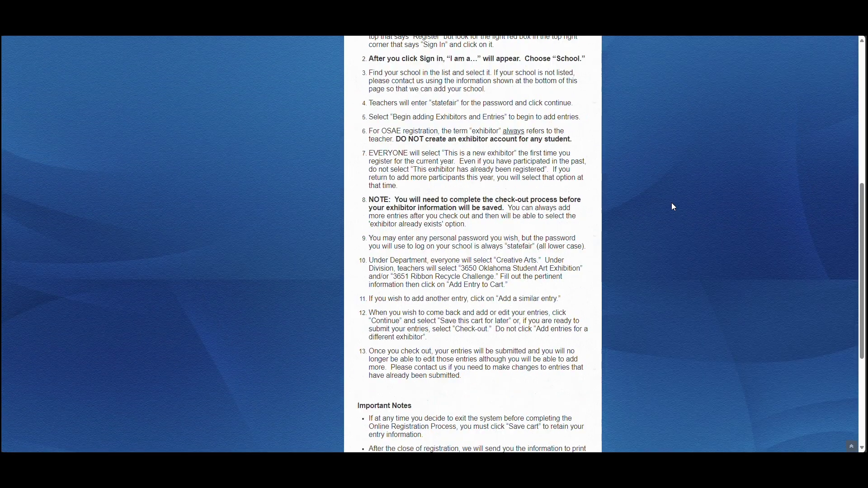
scroll(674, 207, "up", 4)
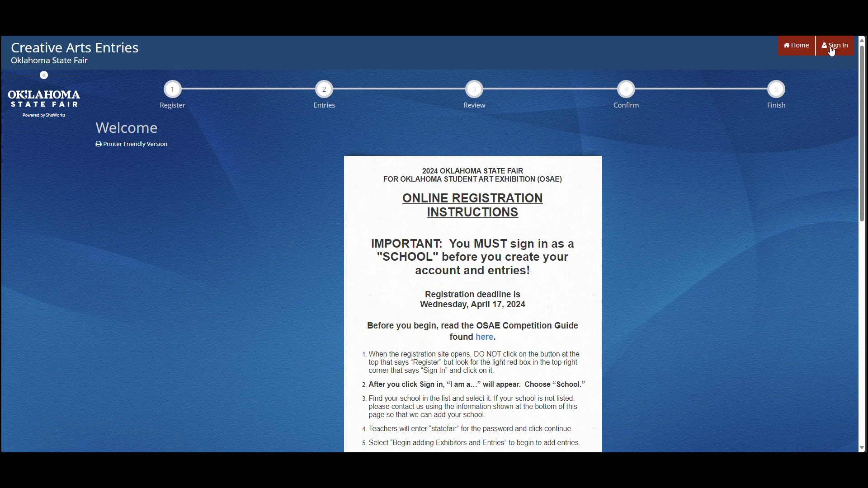
left_click(834, 52)
left_click(622, 135)
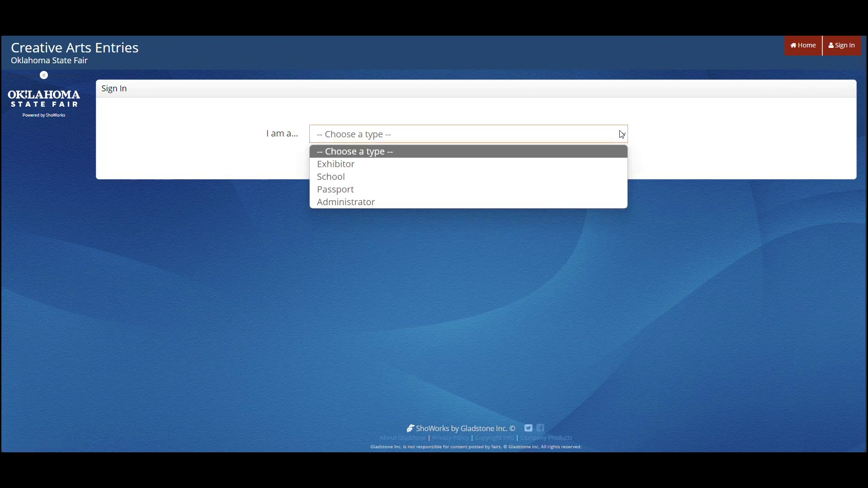
left_click(599, 178)
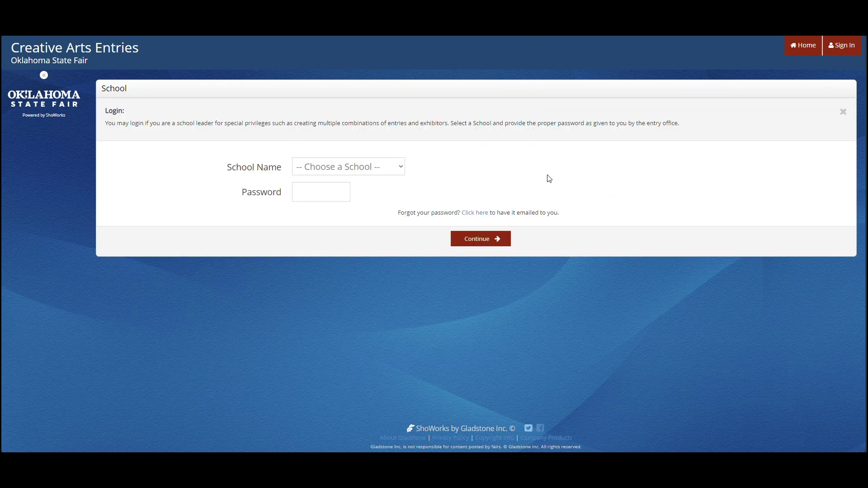
- Select OSF - TEST SCHOOL from the school list, enter the school password and log in
left_click(402, 168)
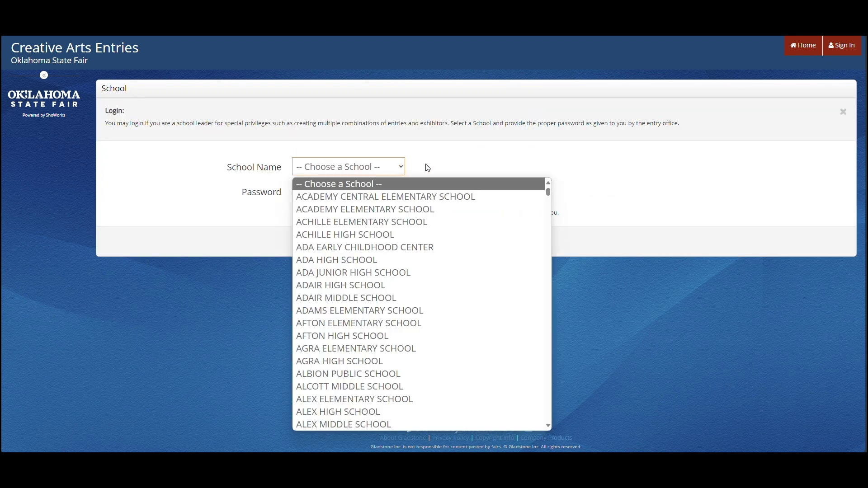
left_click_drag(550, 195, 544, 331)
left_click(543, 332)
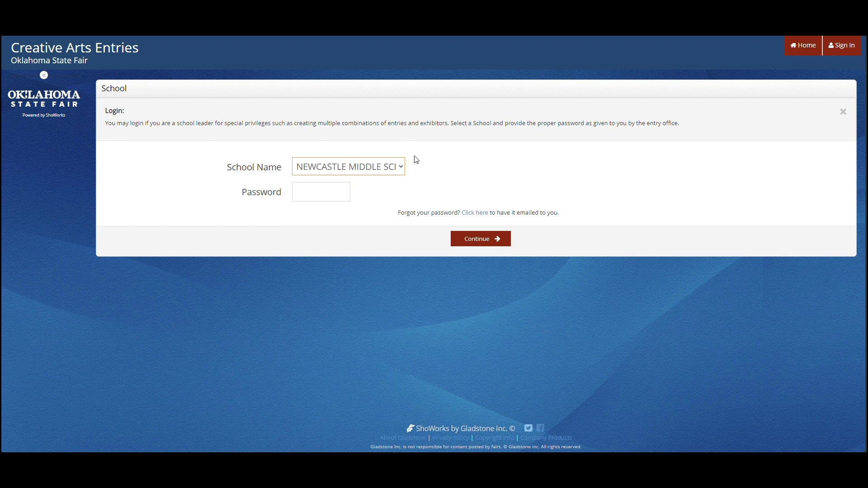
left_click(401, 168)
left_click_drag(549, 325, 547, 338)
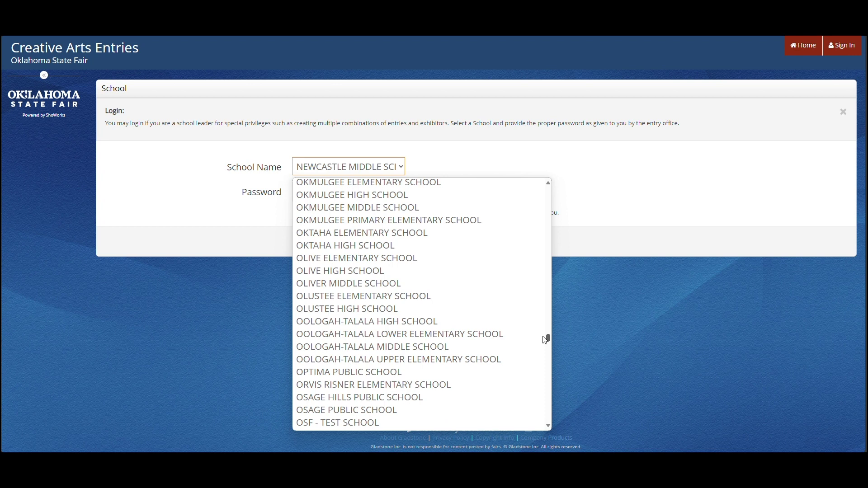
left_click(454, 422)
left_click(310, 189)
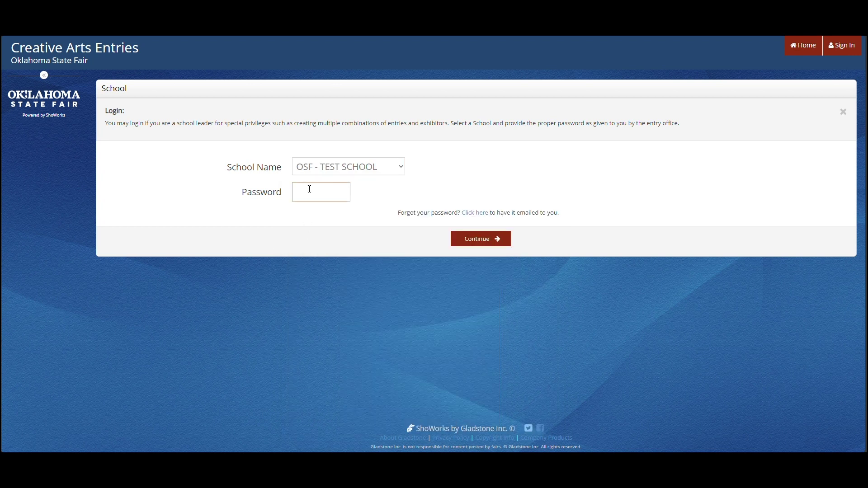
type("p")
left_click(477, 241)
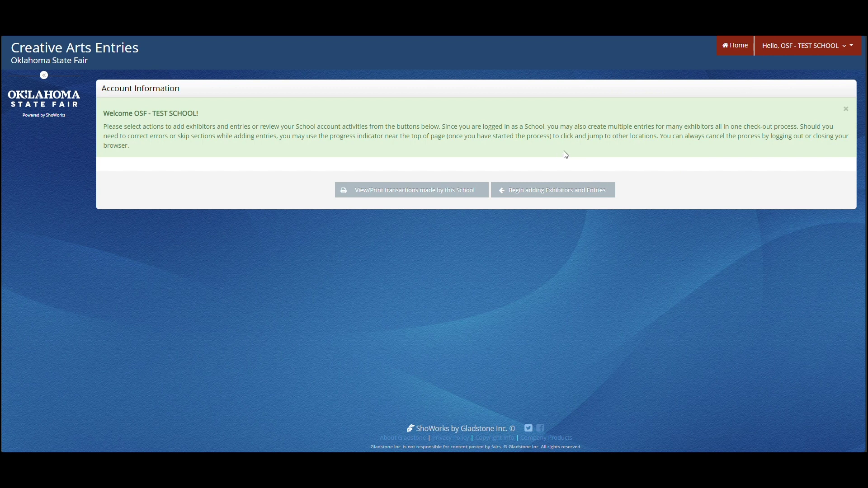
- Start a new exhibitor entry with the teacher's first and last name and continue
left_click(549, 189)
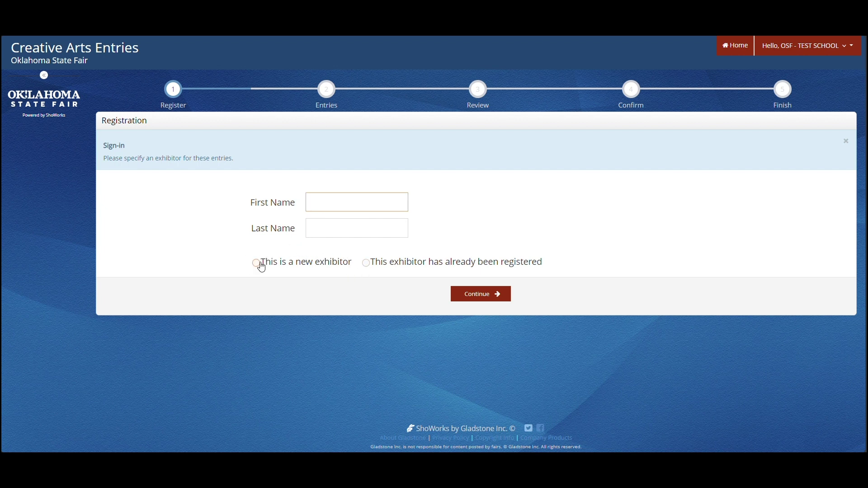
left_click(259, 264)
key("Tab")
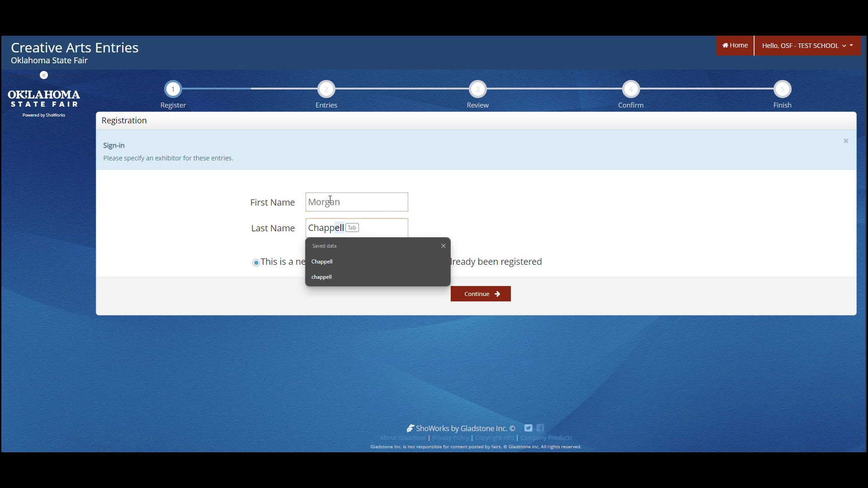
key("Escape")
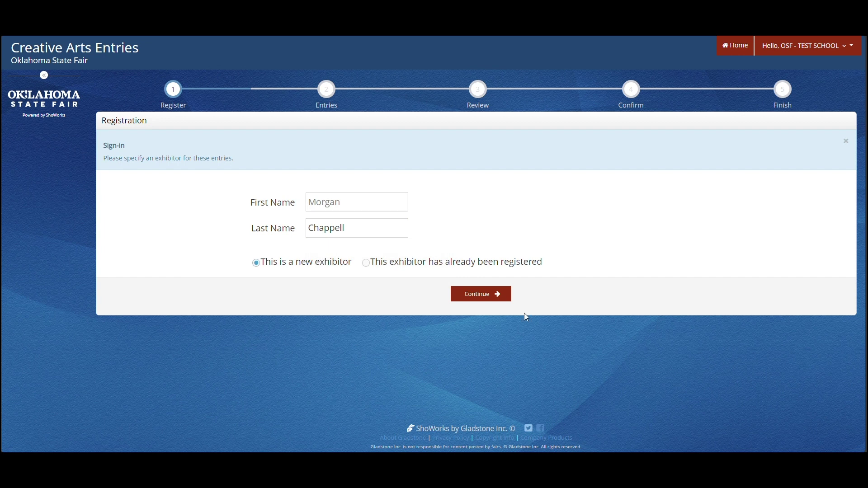
left_click(491, 297)
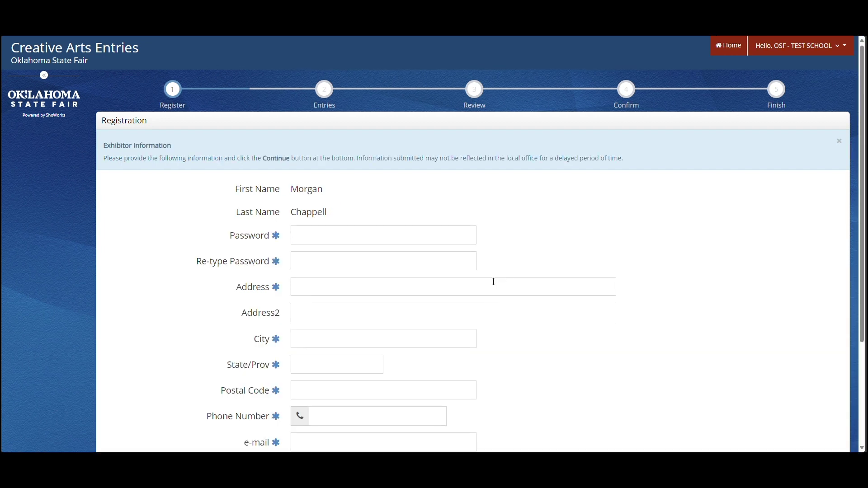
- Enter and confirm the exhibitor's account password
left_click(420, 235)
type("••••••••")
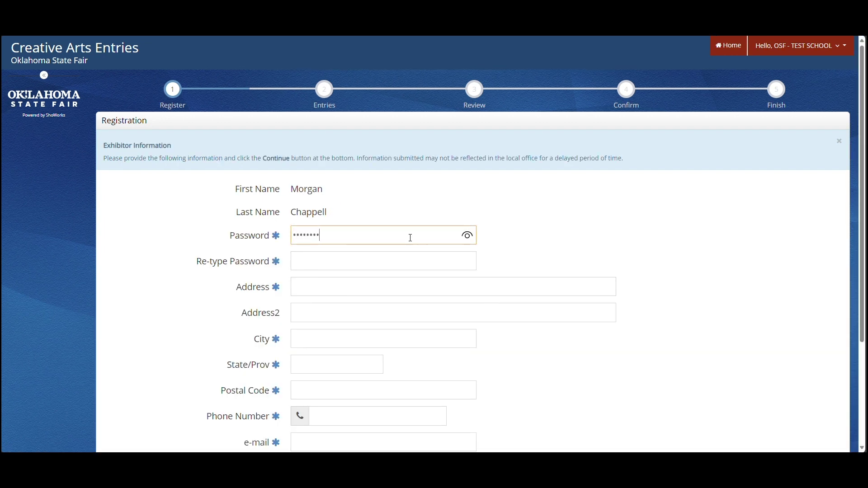
type("•")
key("Tab")
type("••••")
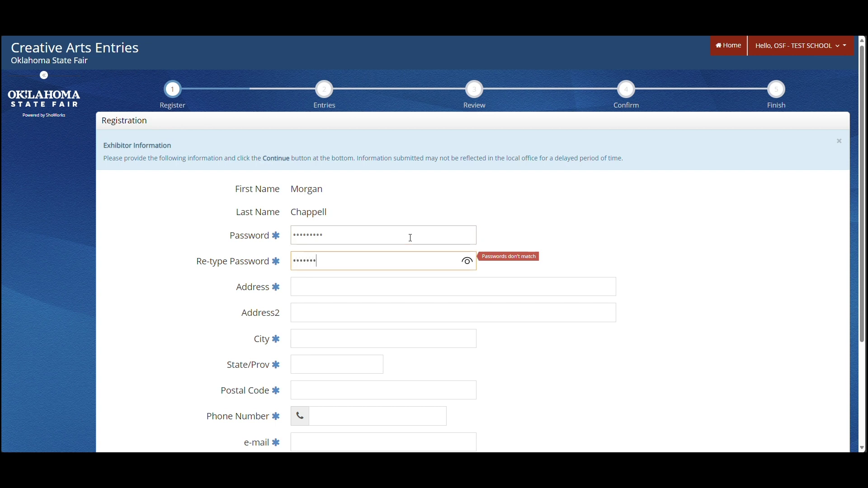
- Fill in the exhibitor's street address, city, state OK, postal code and phone number
key("Tab")
type("3001")
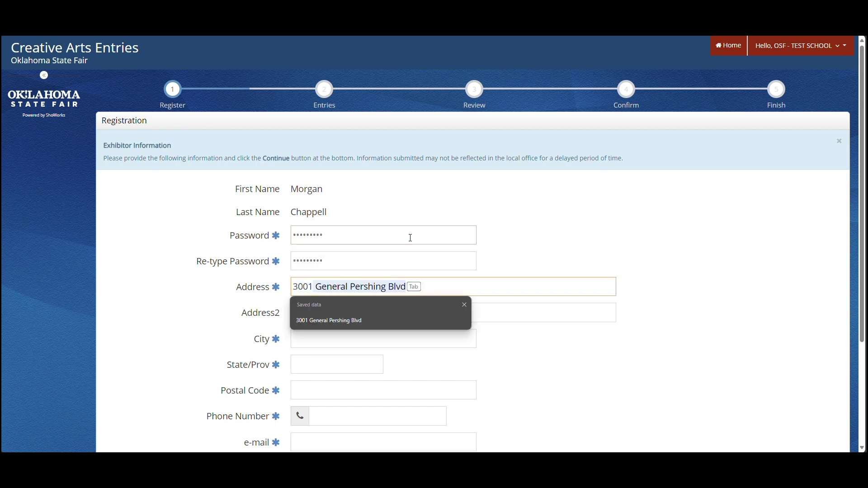
key("Tab")
key("Tab")
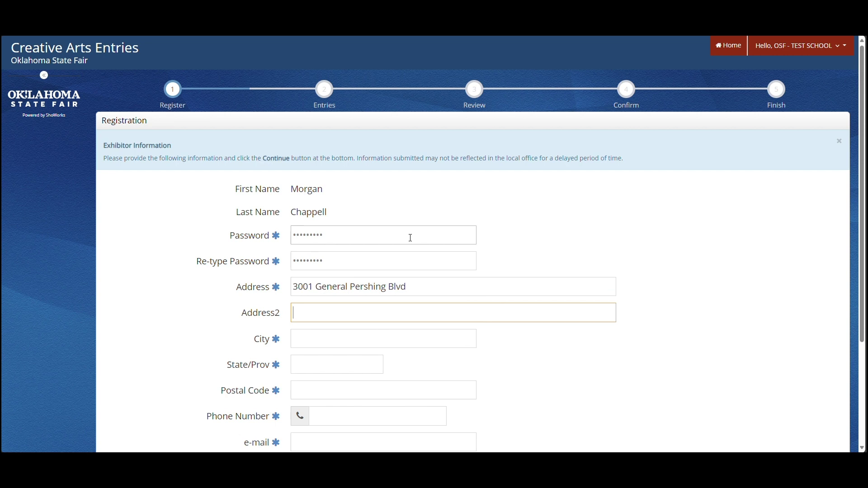
key("Tab")
type("Oklahoma")
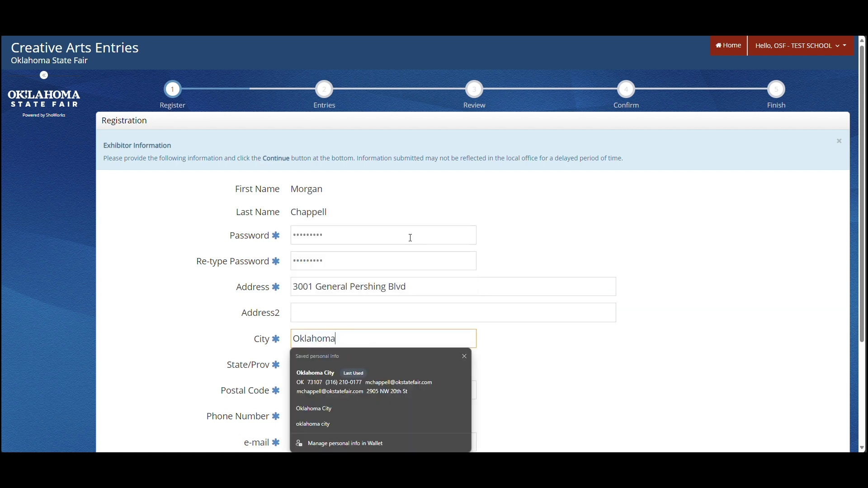
key("Tab")
type("OK")
key("Tab")
type("7")
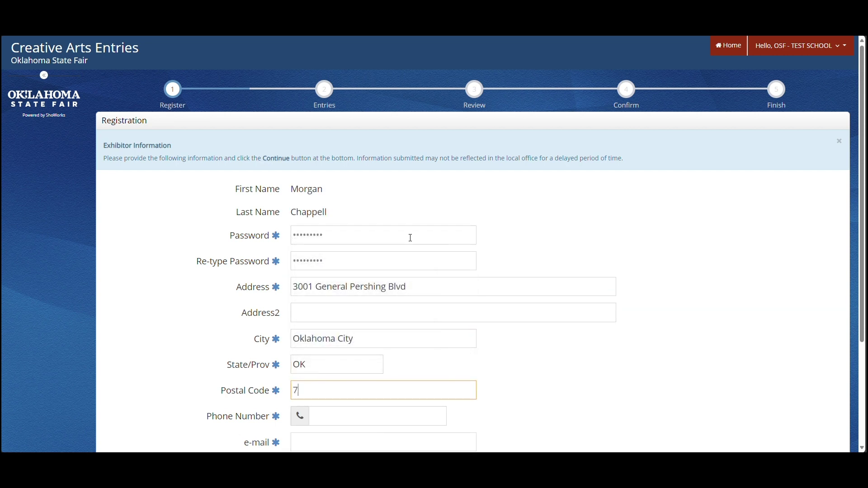
key("Tab")
key("Tab")
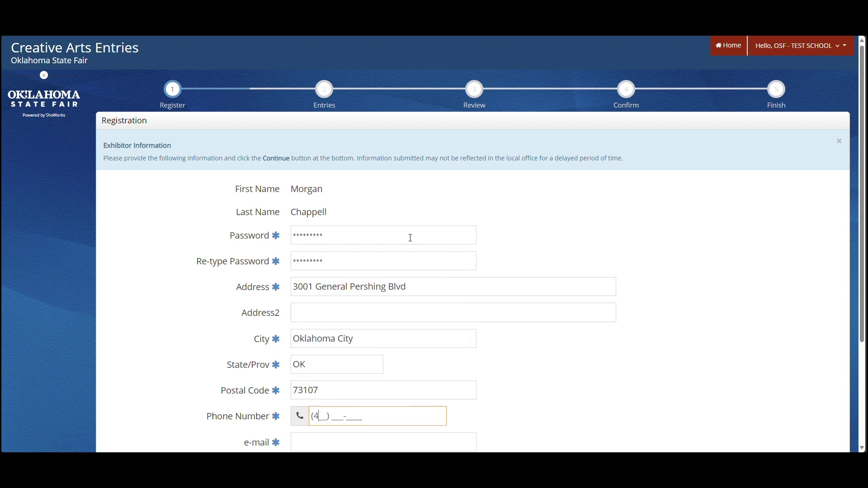
key("Tab")
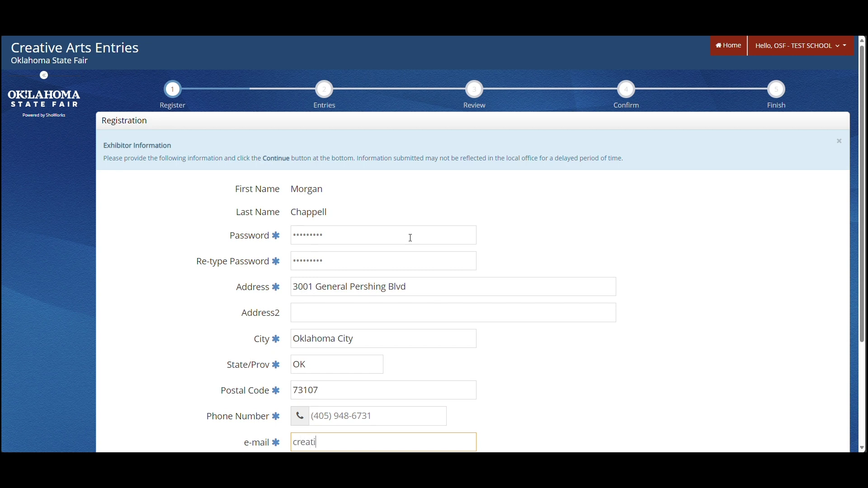
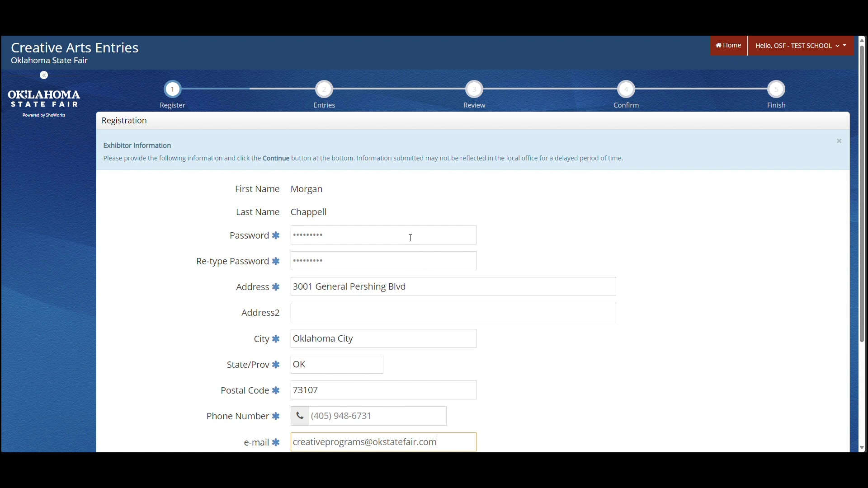
- Enter the exhibitor's e-mail address in both e-mail fields
key("Tab")
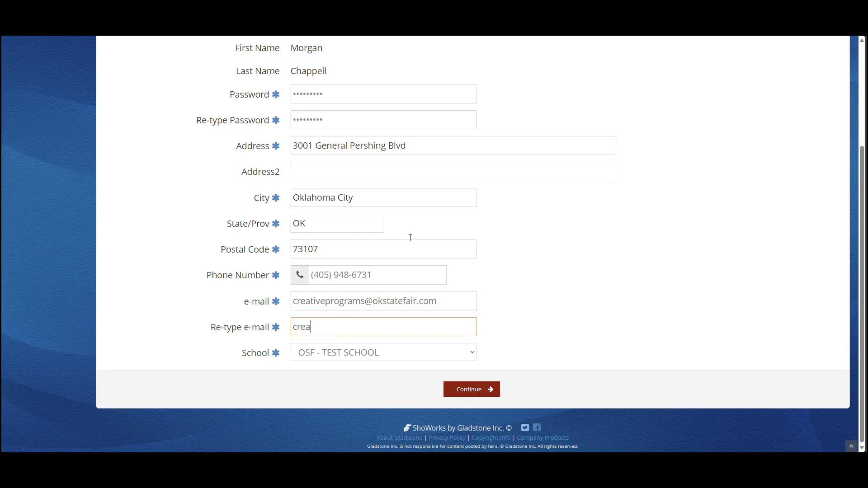
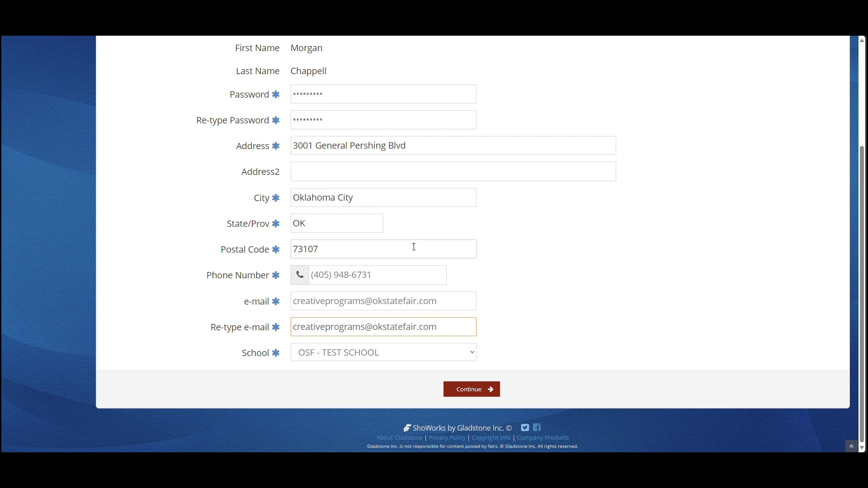
- Submit the exhibitor form and confirm the registration information to reach Add Entry
left_click(472, 389)
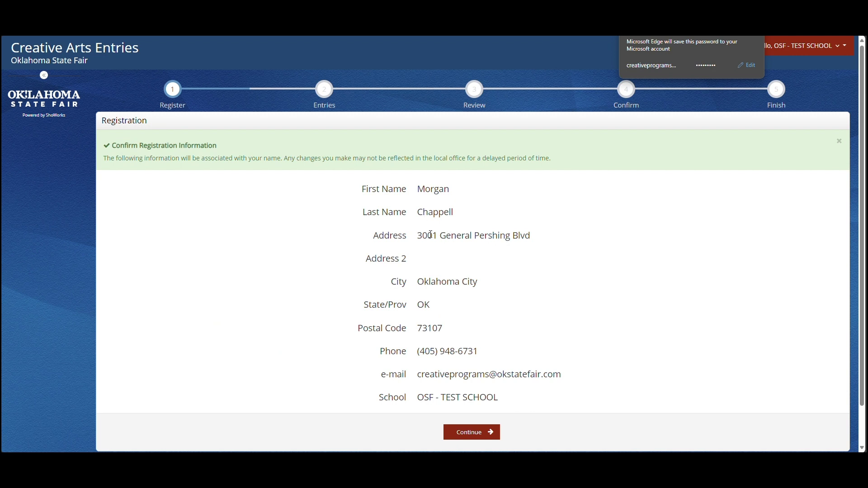
scroll(442, 266, "down", 1)
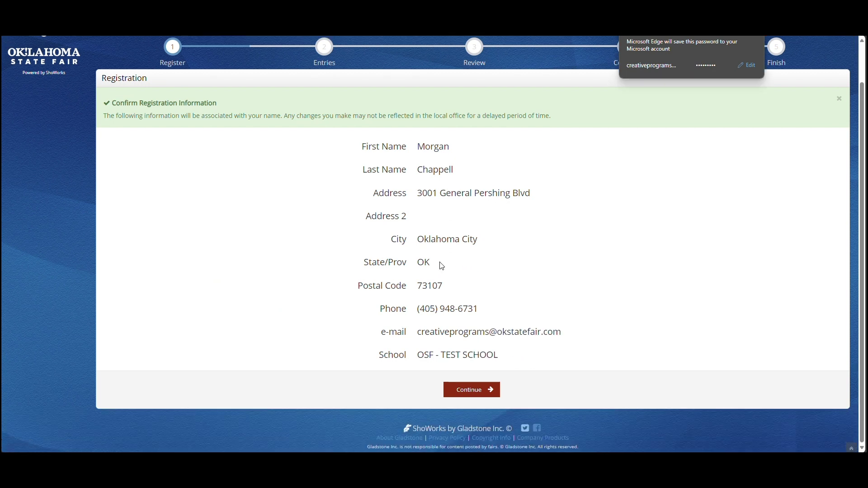
left_click(481, 393)
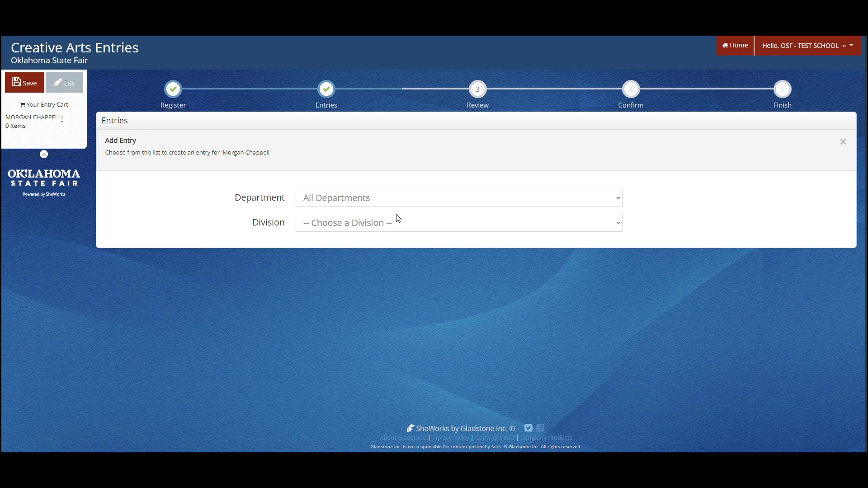
- Select Creative Arts, division 3650 Oklahoma Student Art Exhibition, and class 43 : Mixed Medium
left_click(396, 200)
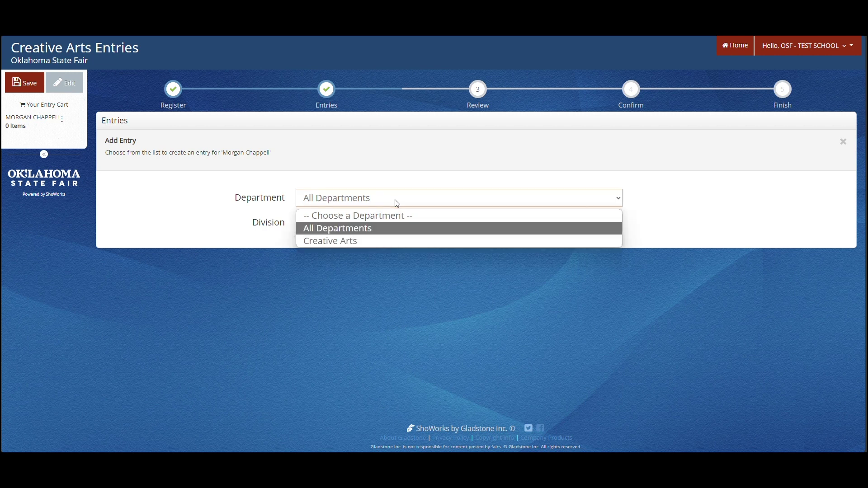
left_click(390, 240)
left_click(389, 229)
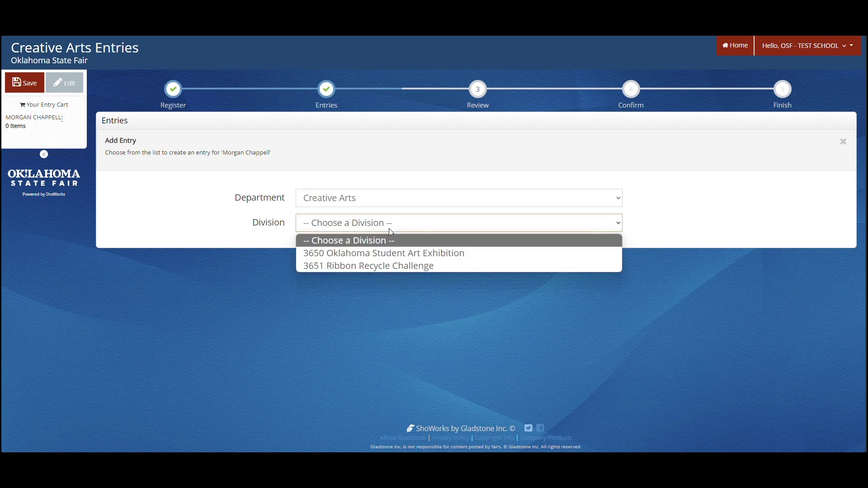
left_click(396, 253)
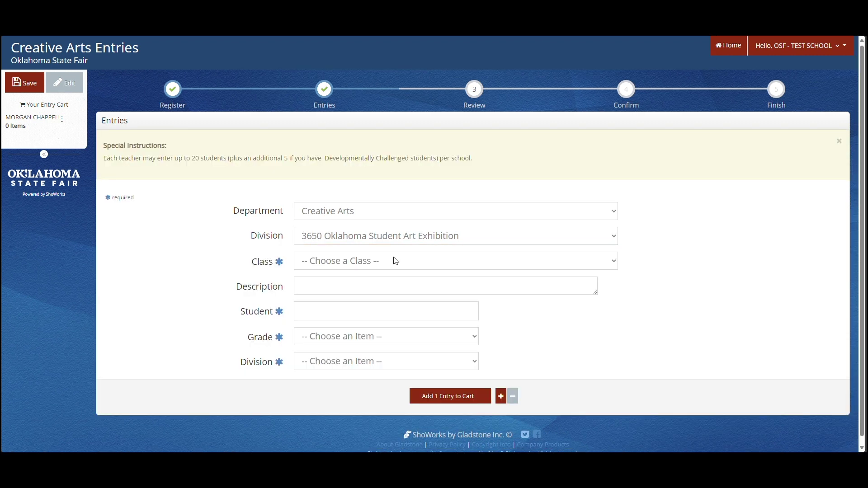
left_click(394, 264)
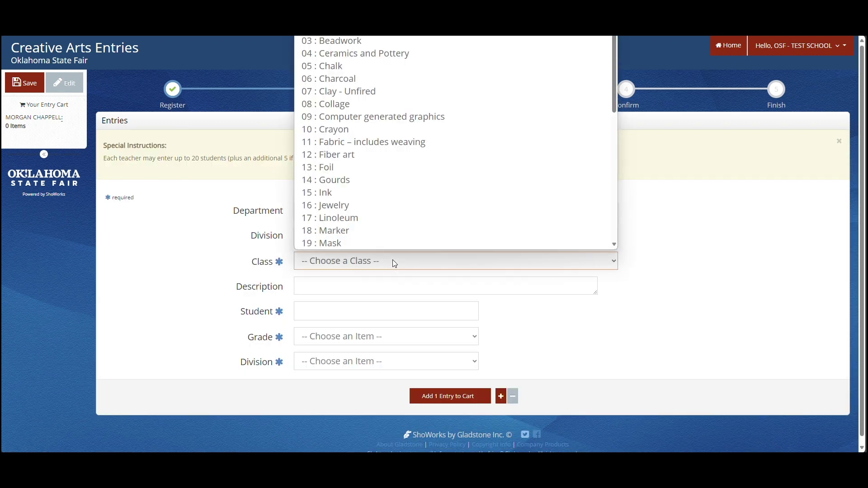
scroll(387, 121, "down", 2)
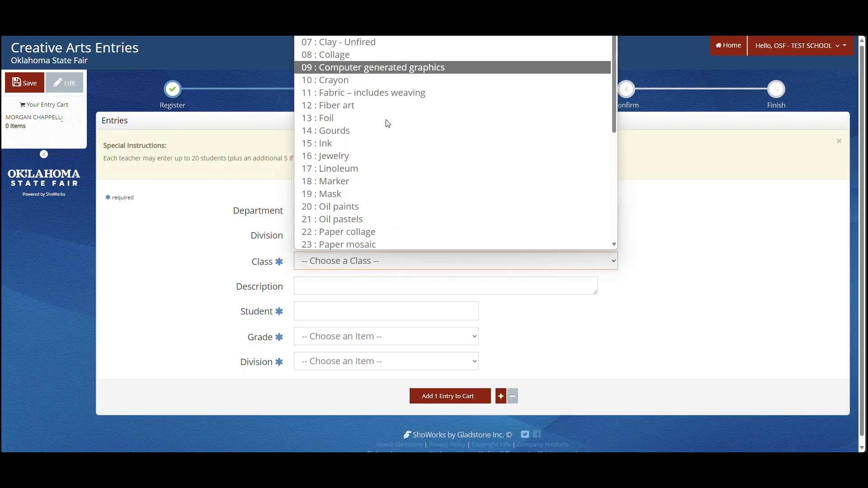
scroll(388, 125, "down", 8)
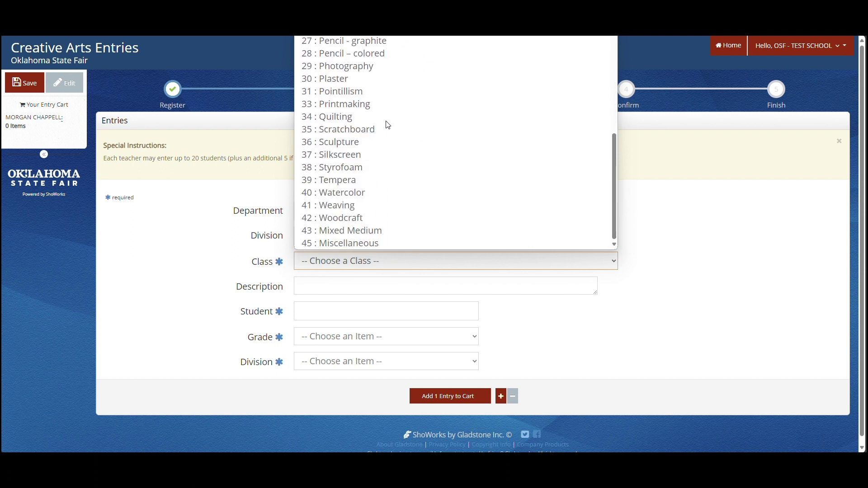
left_click(388, 230)
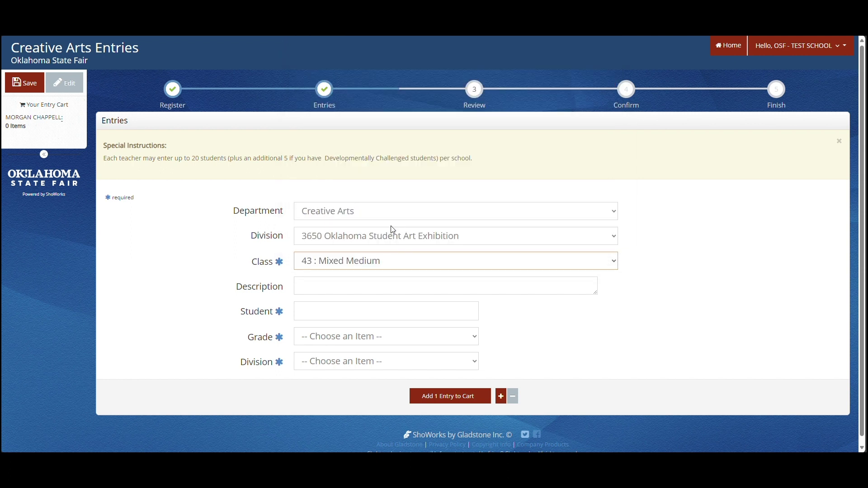
- Enter the student's name, set Grade 3 and Elementary division, and add the entry to the cart
left_click(374, 309)
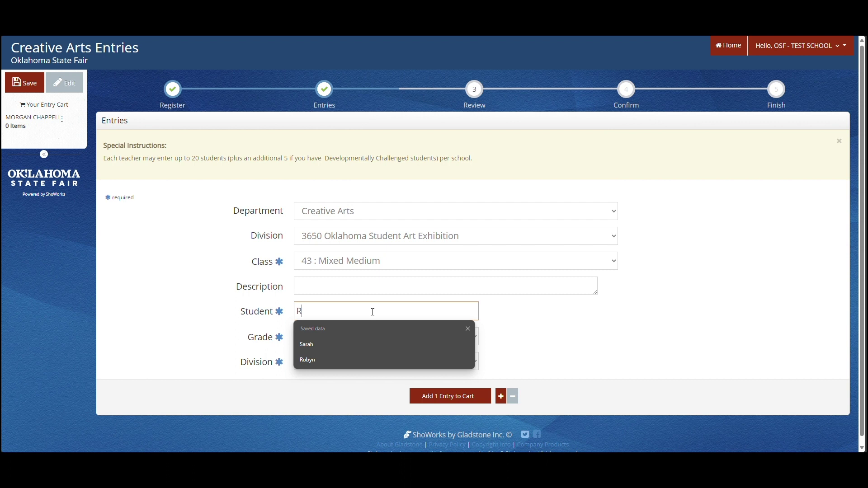
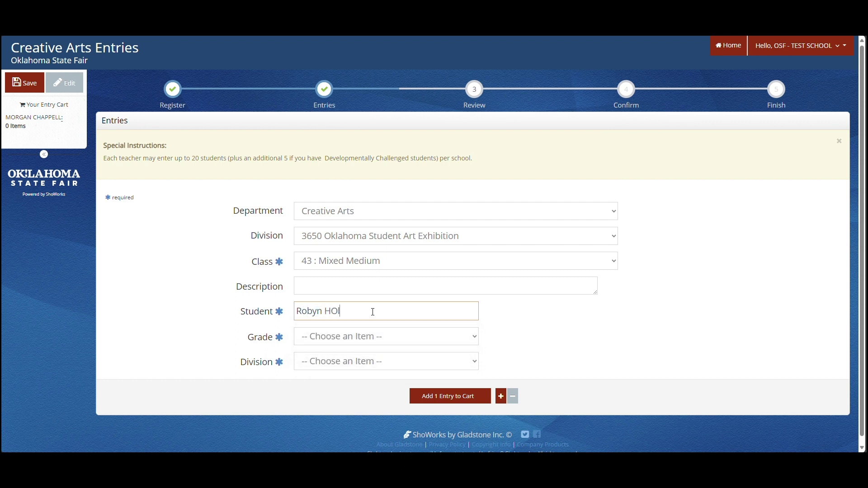
left_click(370, 341)
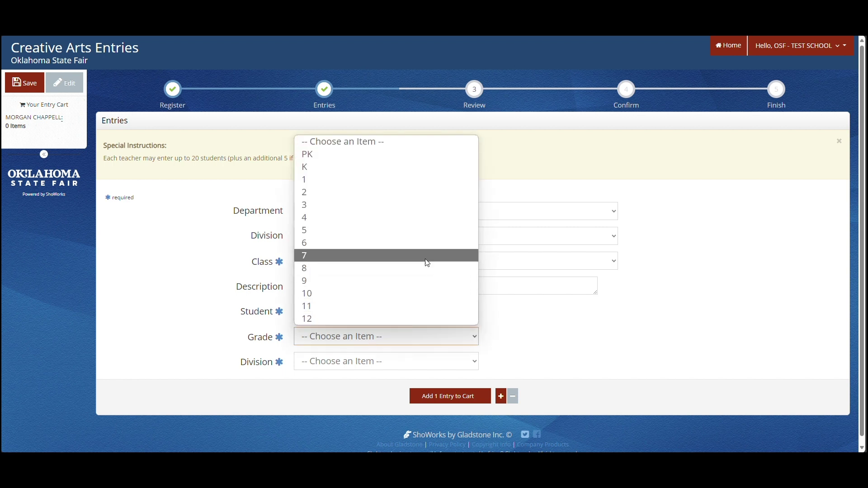
left_click(424, 206)
left_click(423, 362)
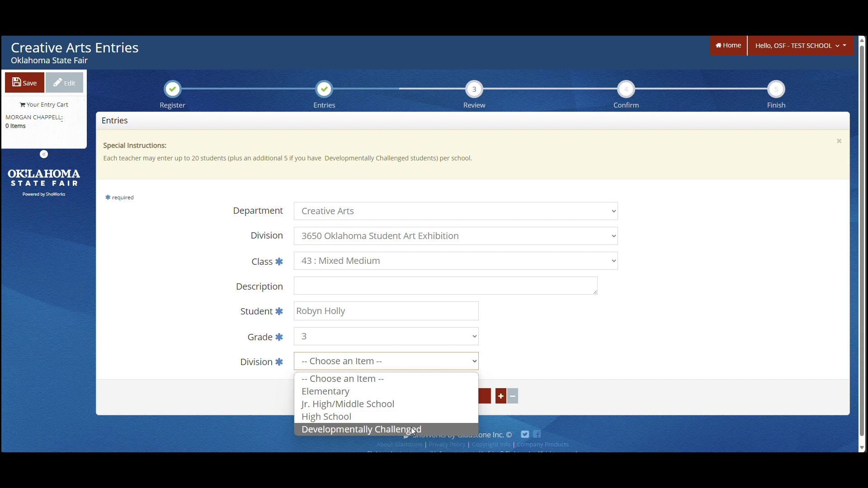
left_click(406, 396)
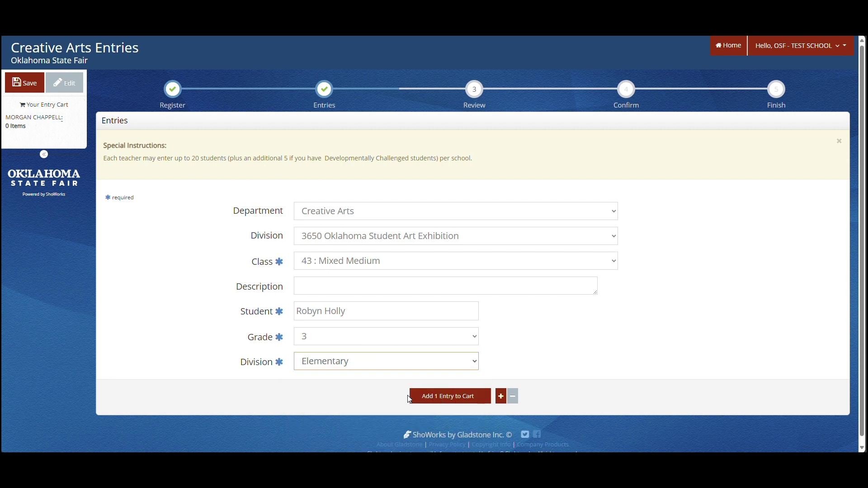
left_click(432, 401)
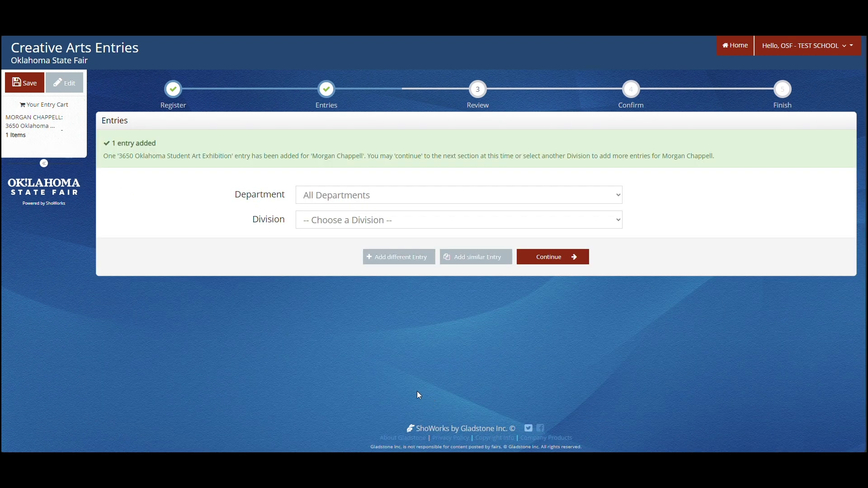
- Start a similar entry in class 18 : Marker described as 'Drawing of a dog'
left_click(491, 262)
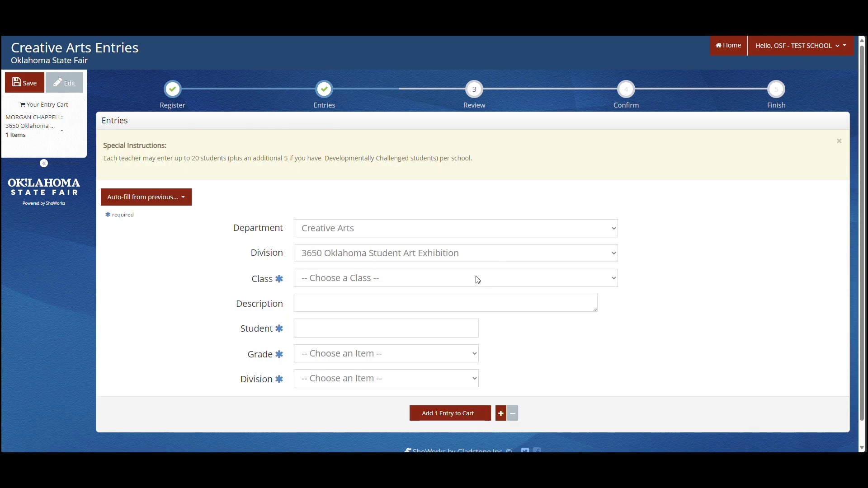
left_click(478, 279)
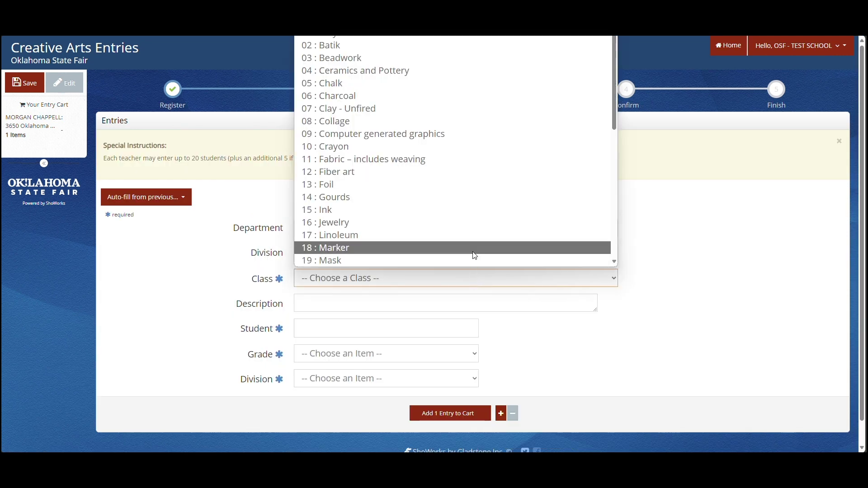
left_click(474, 253)
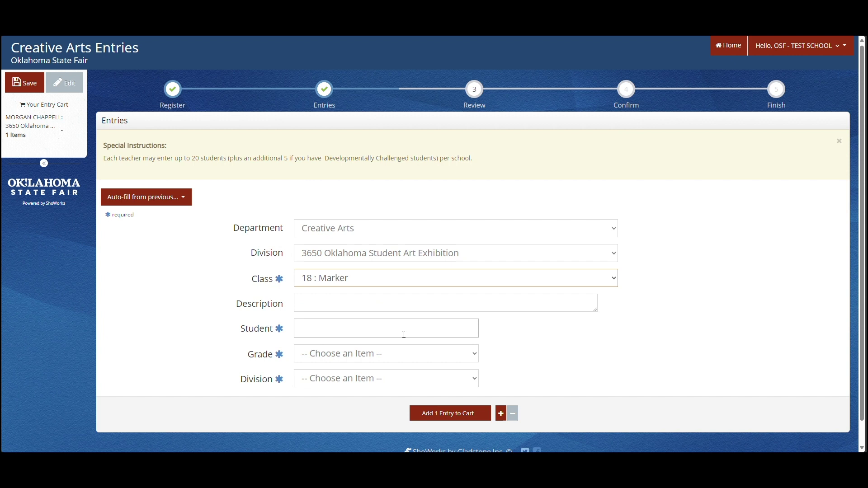
left_click(414, 302)
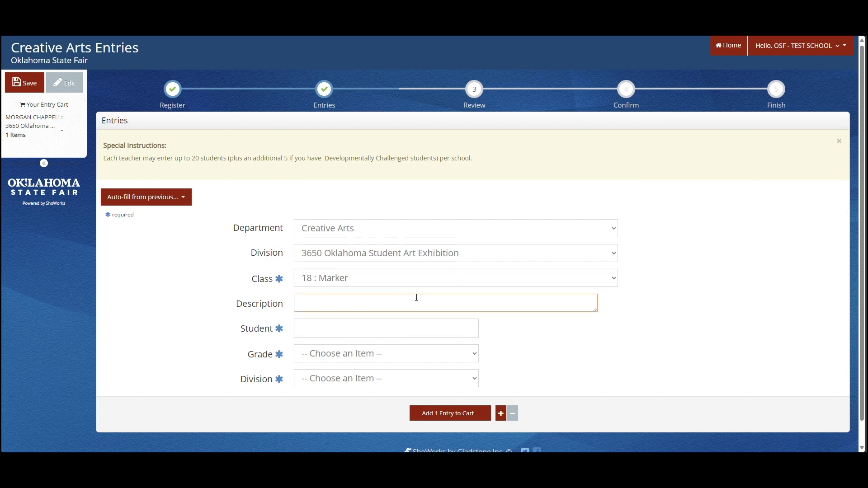
type("Drawing of a")
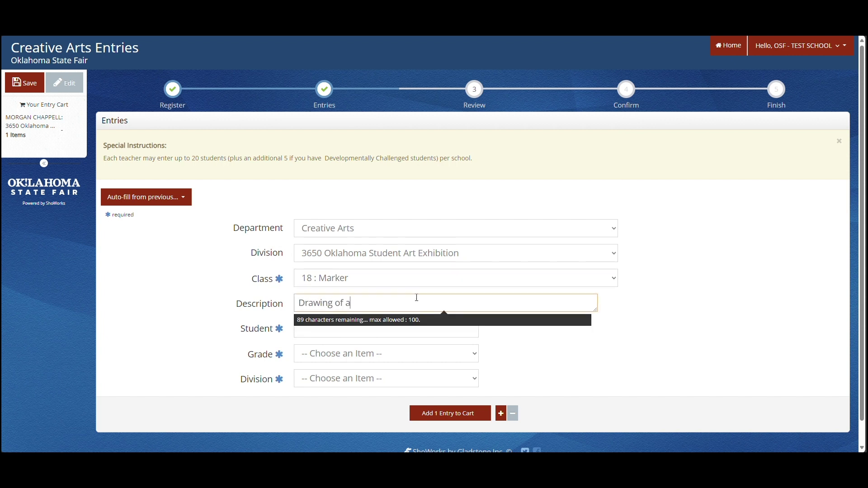
type(" dog")
- Enter the student's name, set Grade 4 and Elementary division, and add it to the cart
key("Tab")
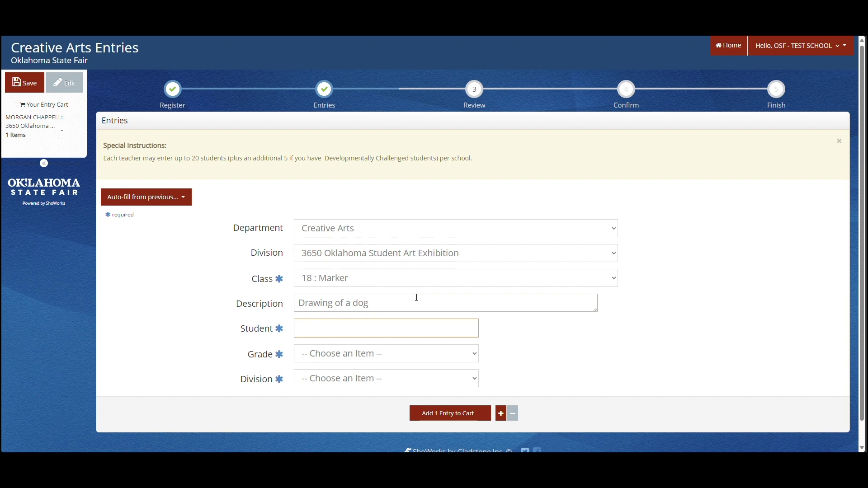
left_click(427, 360)
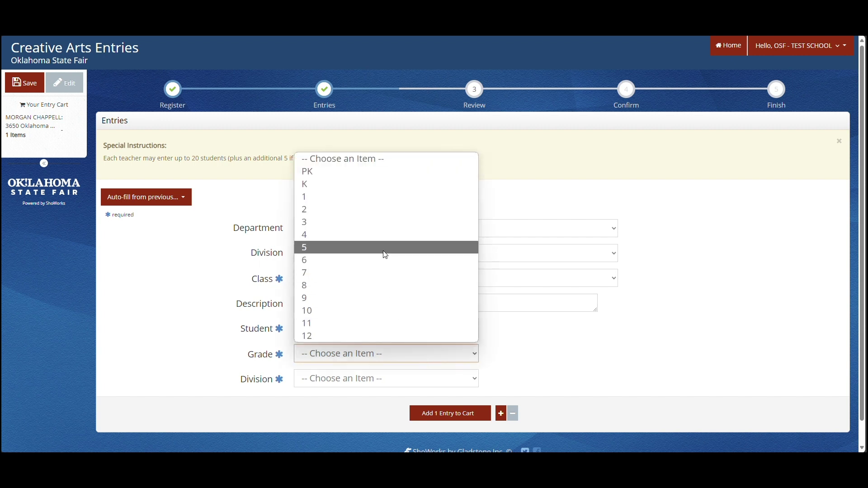
left_click(384, 235)
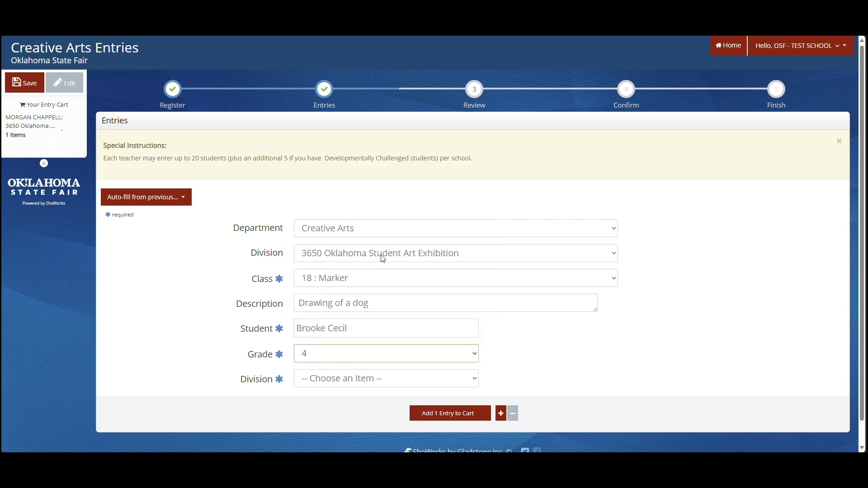
left_click(364, 383)
left_click(362, 408)
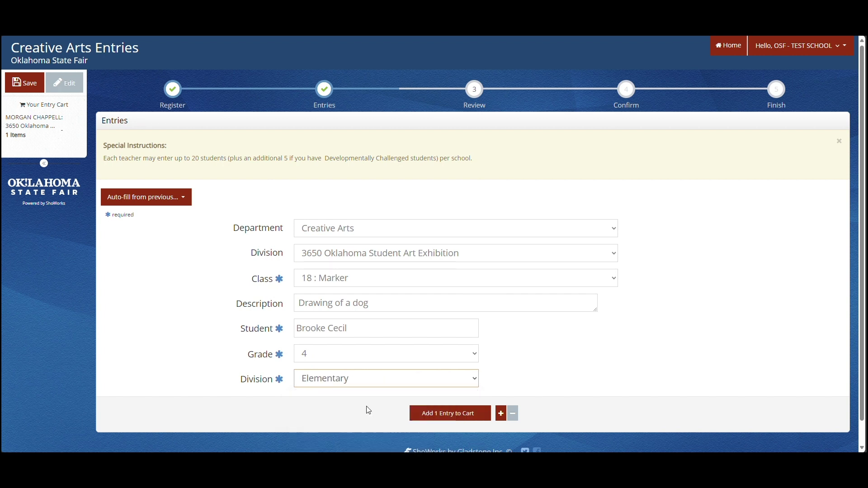
left_click(448, 413)
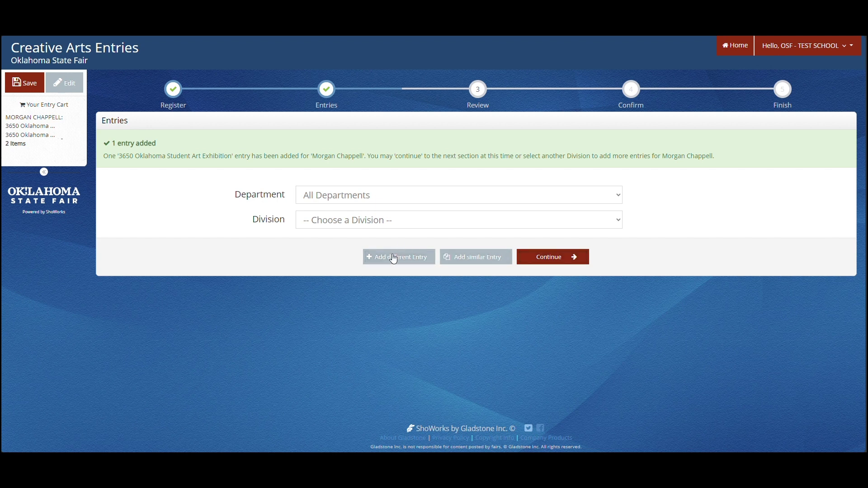
- Continue to the Review of Cart page and look over both entries
left_click(552, 261)
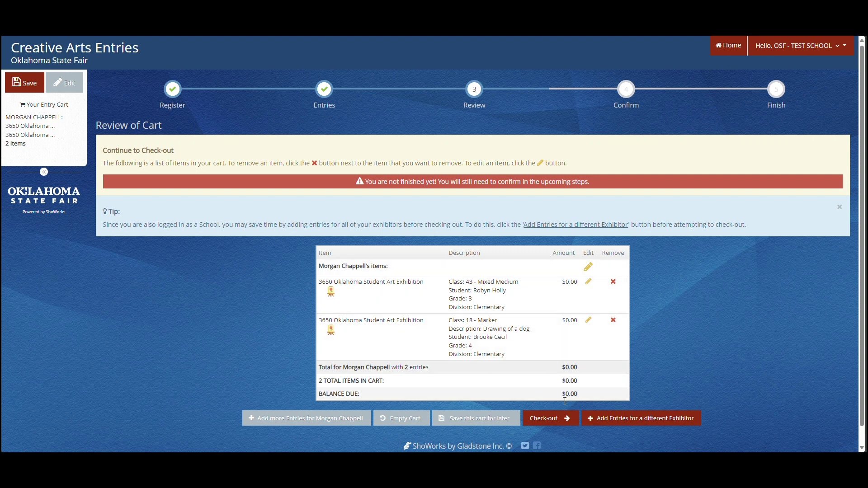
scroll(457, 327, "down", 1)
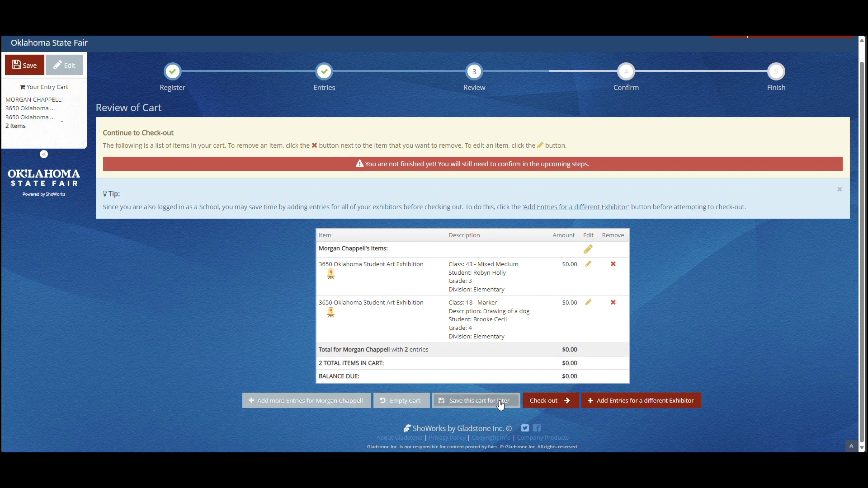
- Check out, sign the agreement with 'yes', and submit both entries
left_click(543, 401)
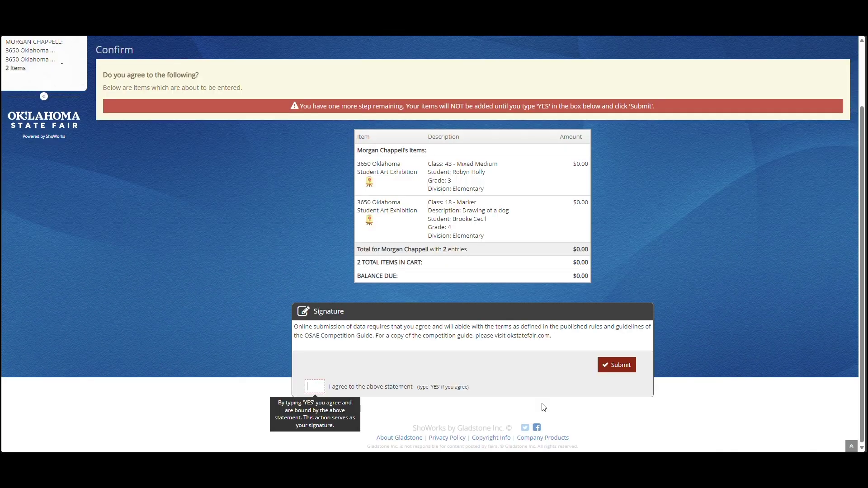
left_click(314, 385)
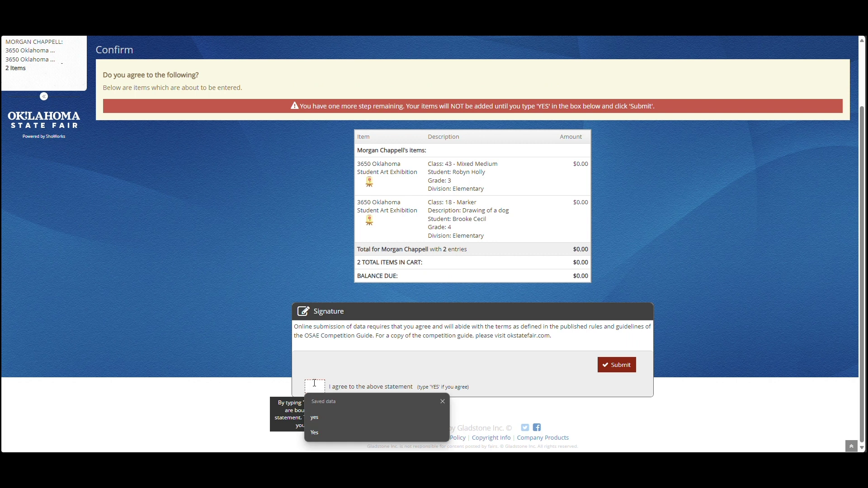
type("yes")
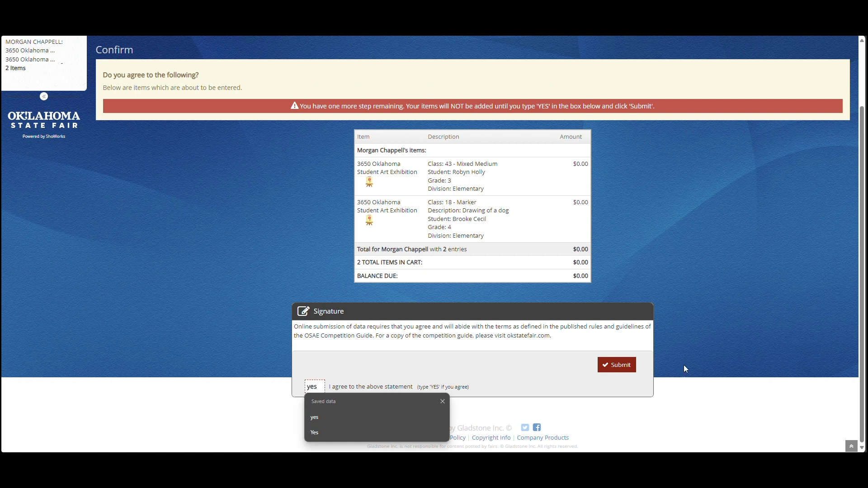
left_click(621, 369)
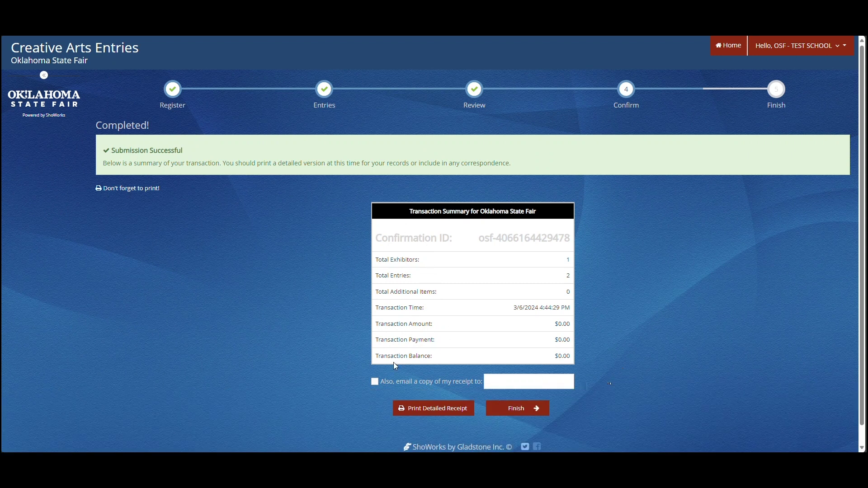
- Leave the e-mailed receipt option off, finish, and continue without printing the receipt
left_click(378, 386)
left_click(496, 410)
left_click(527, 419)
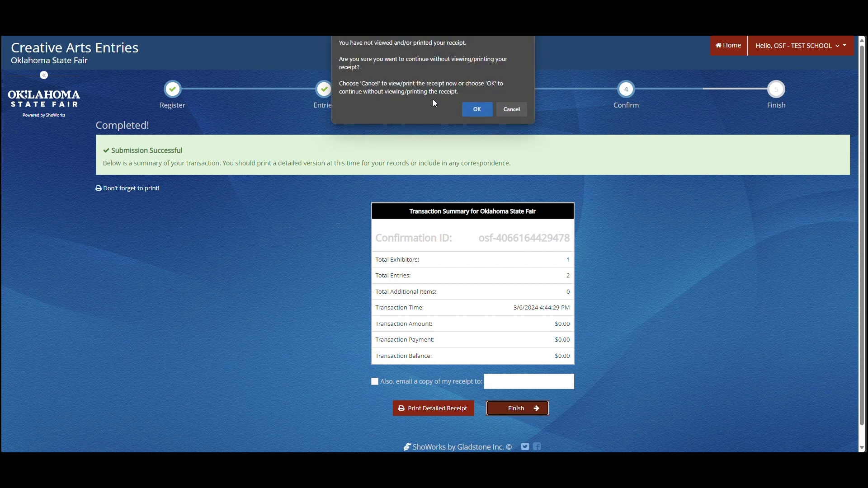
left_click(480, 110)
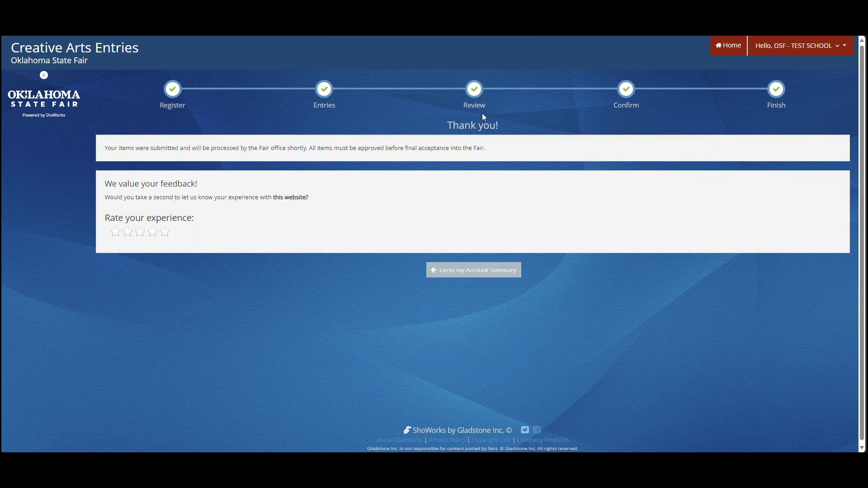